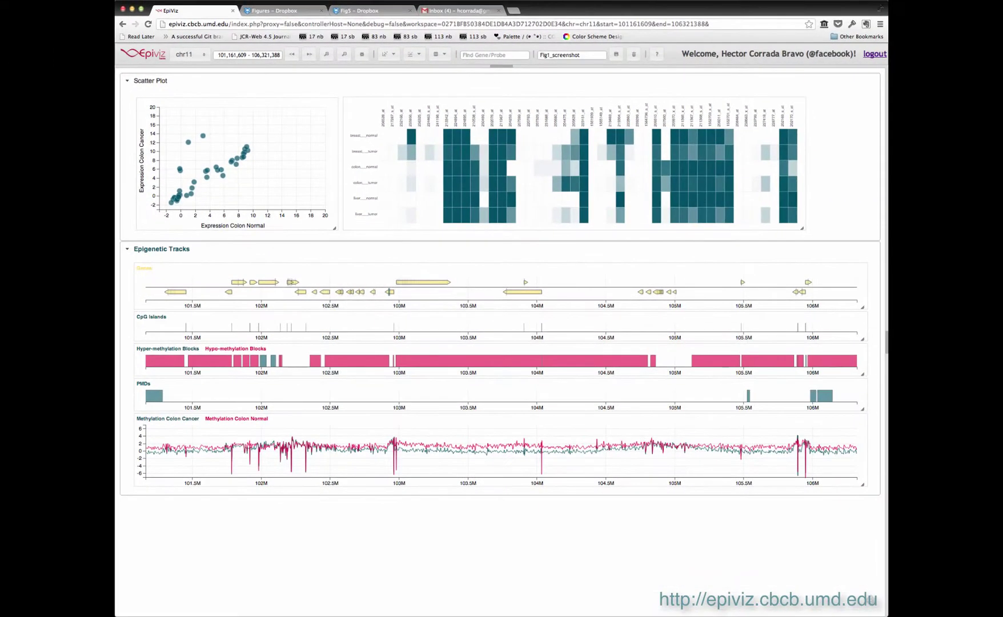
# Pan the chr11 view left and zoom out so it spans 98,416,610–105,846,690.
pyautogui.click(299, 53)
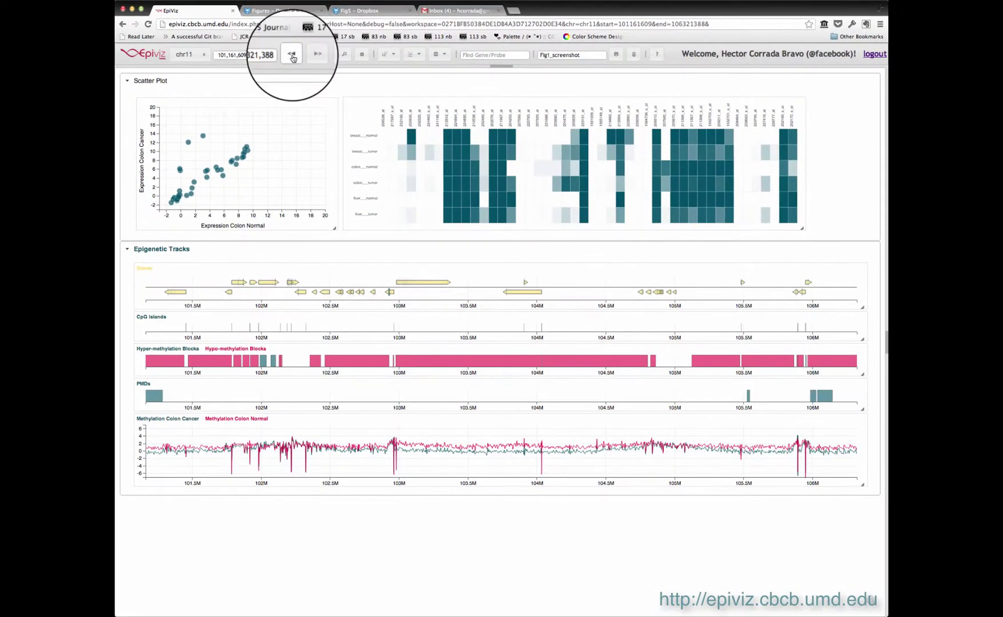
pyautogui.click(292, 54)
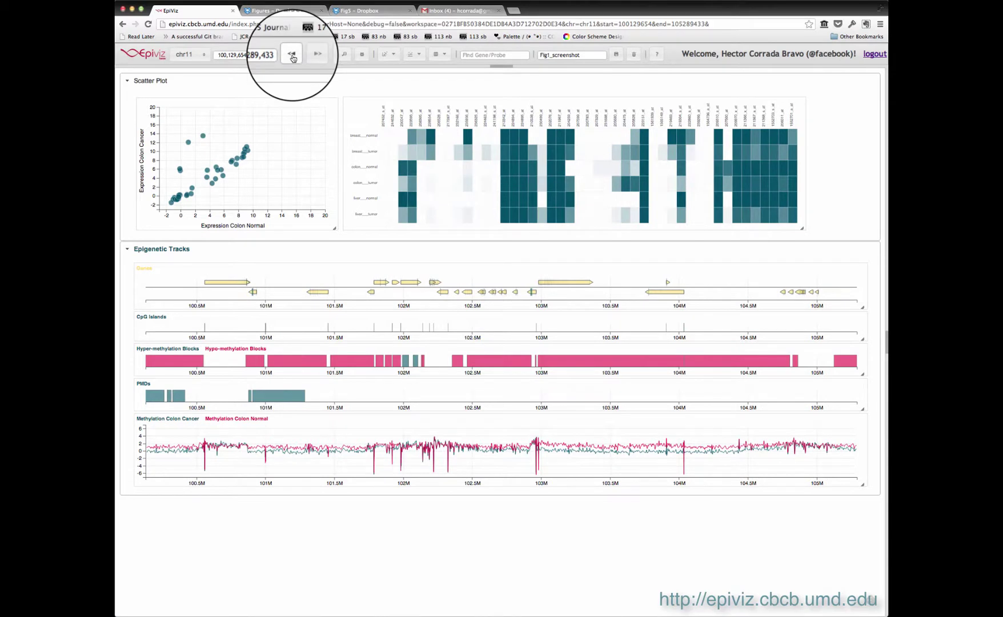
pyautogui.click(292, 56)
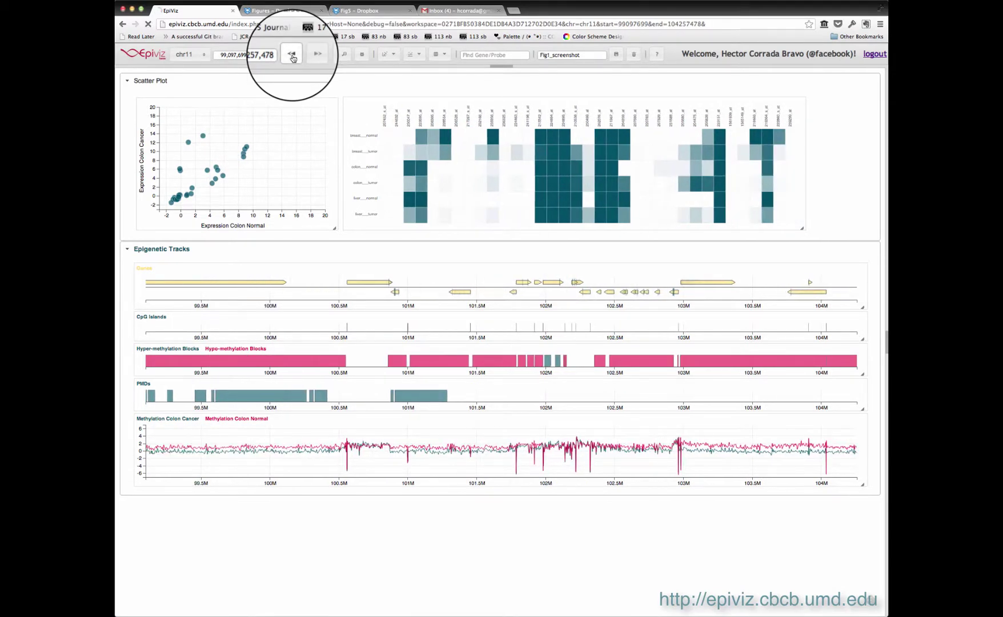
pyautogui.click(344, 54)
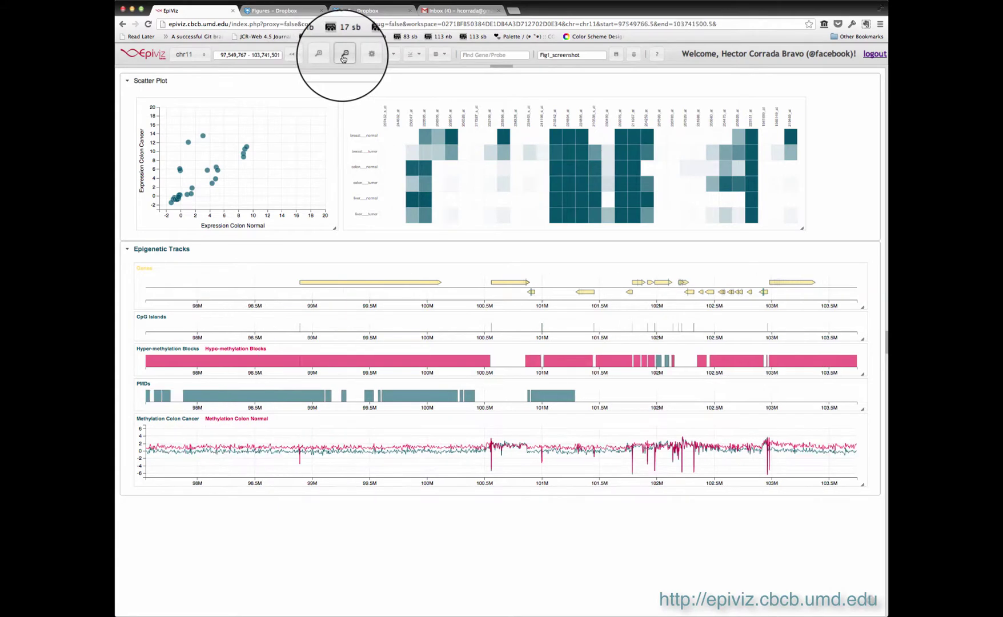
pyautogui.click(343, 56)
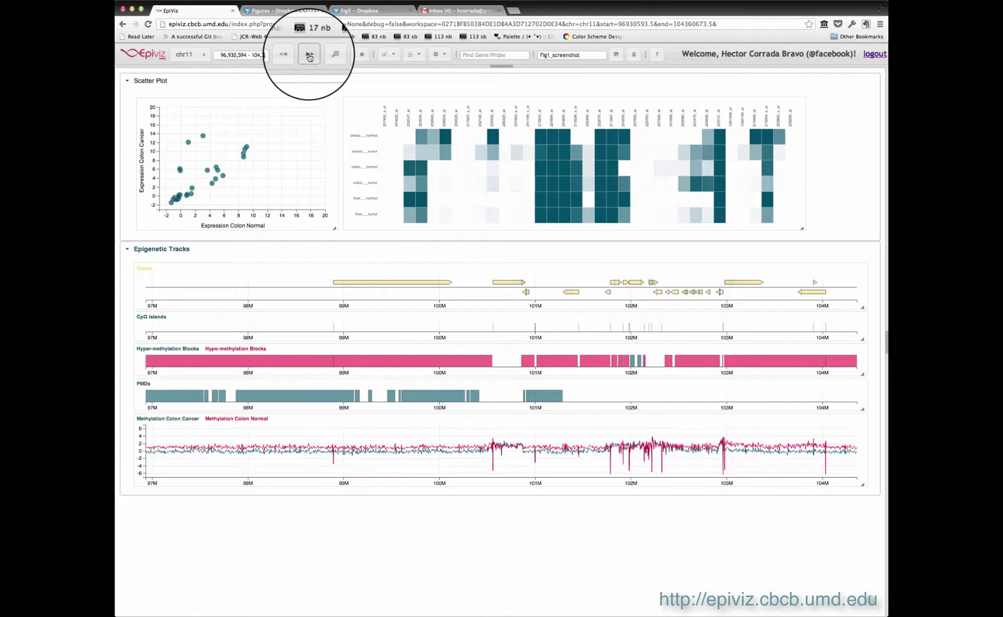
pyautogui.click(310, 56)
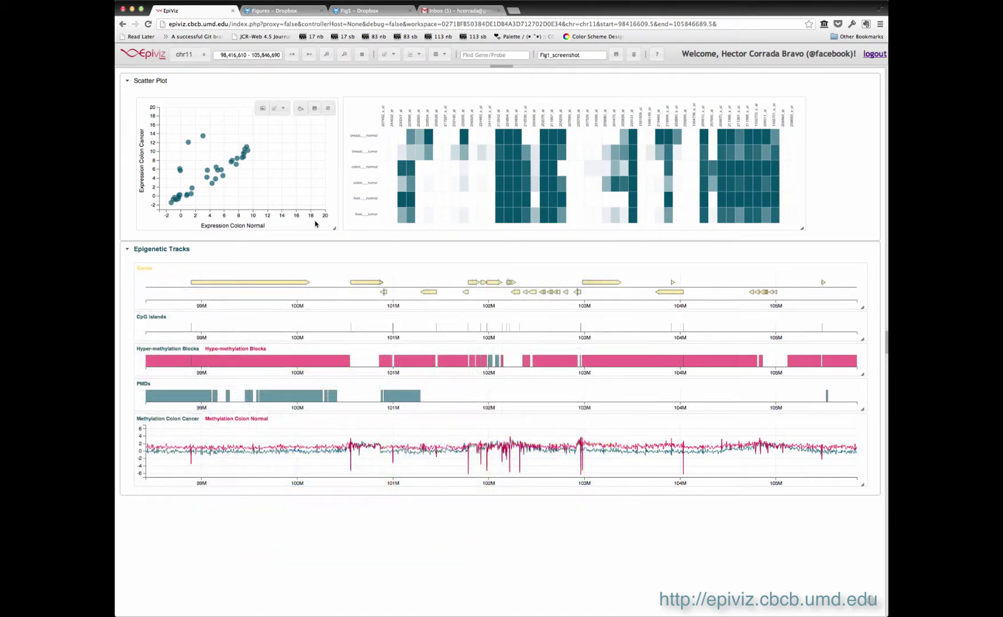
# Enlarge the Methylation track and recolour the Colon Normal vs Colon Cancer scatter points dark red (#670208).
pyautogui.moveTo(203, 136)
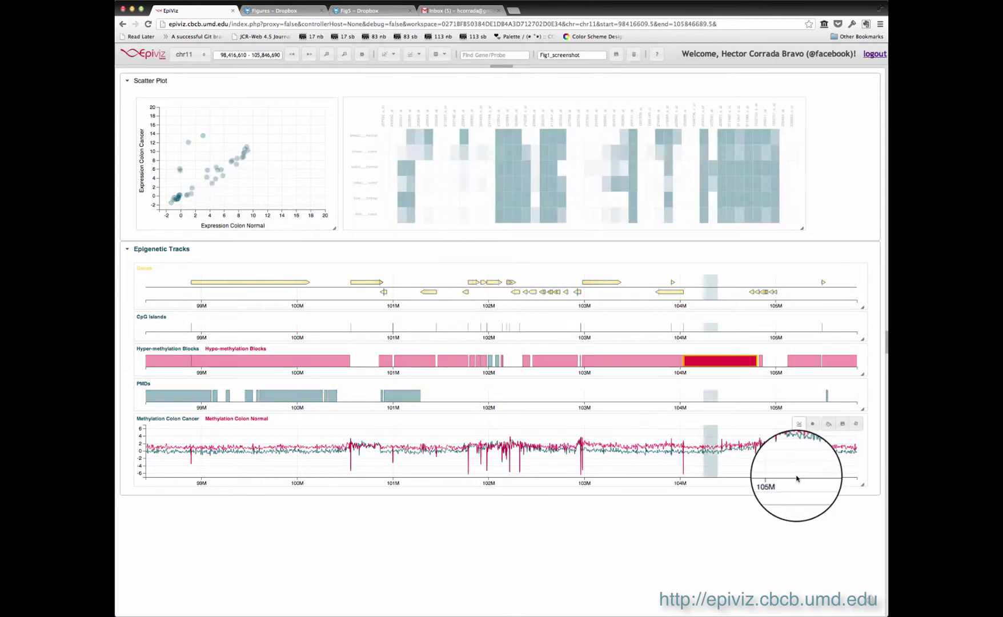
pyautogui.moveTo(863, 485); pyautogui.dragTo(863, 518)
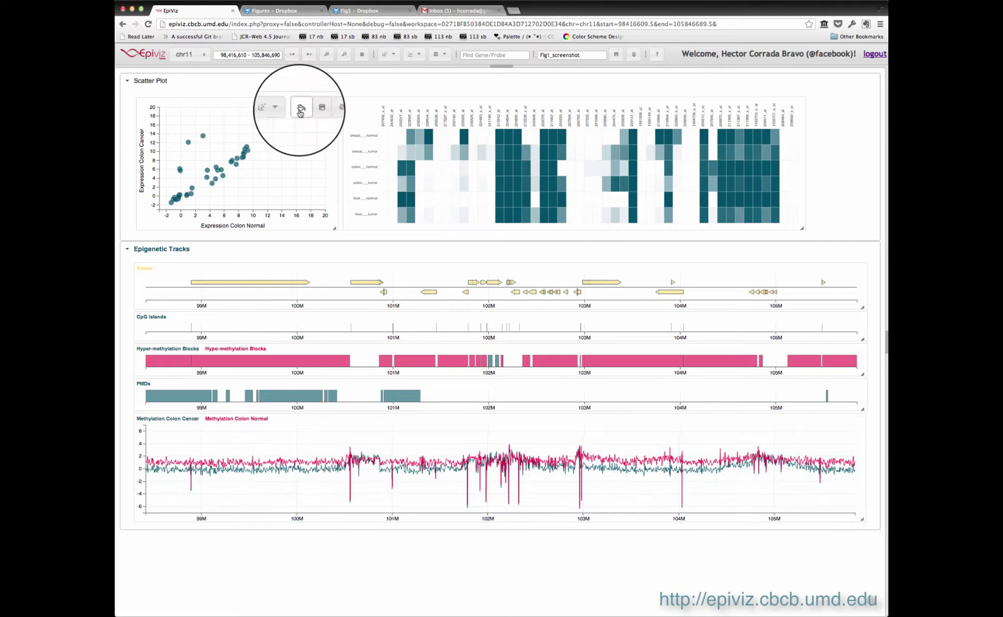
pyautogui.click(298, 107)
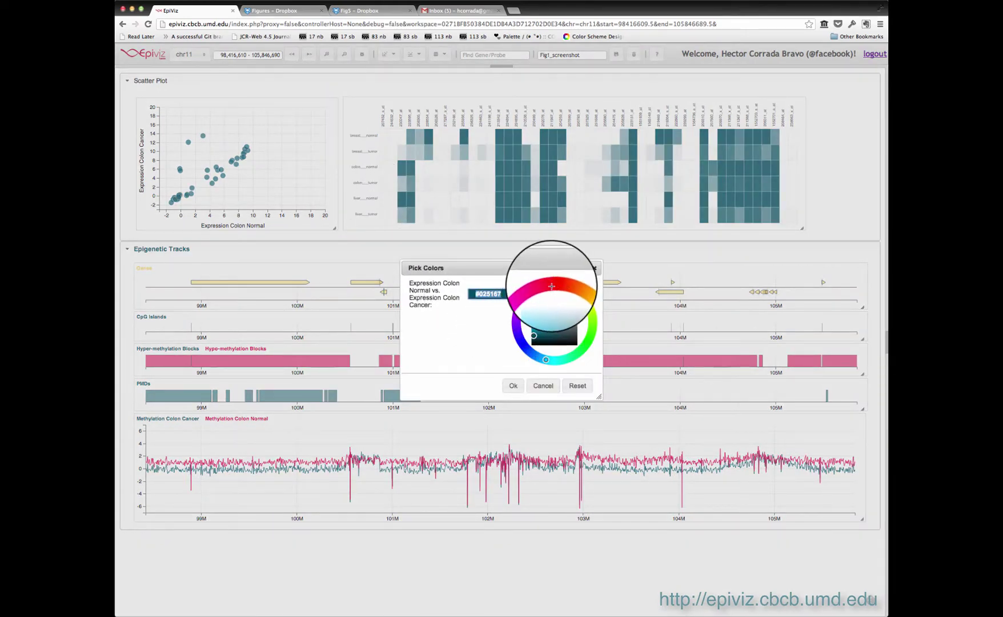
pyautogui.click(551, 283)
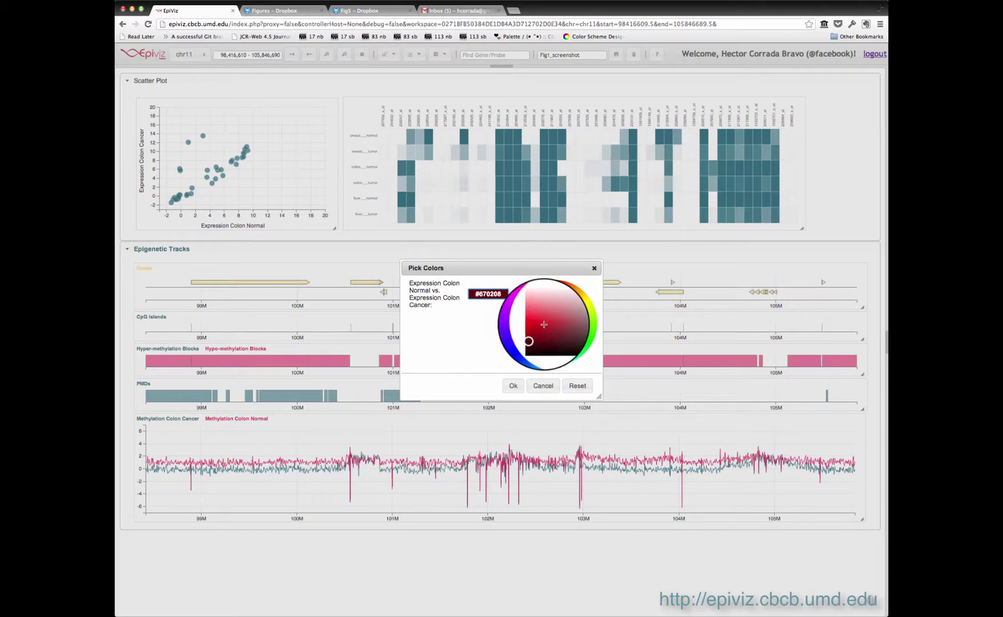
pyautogui.click(513, 386)
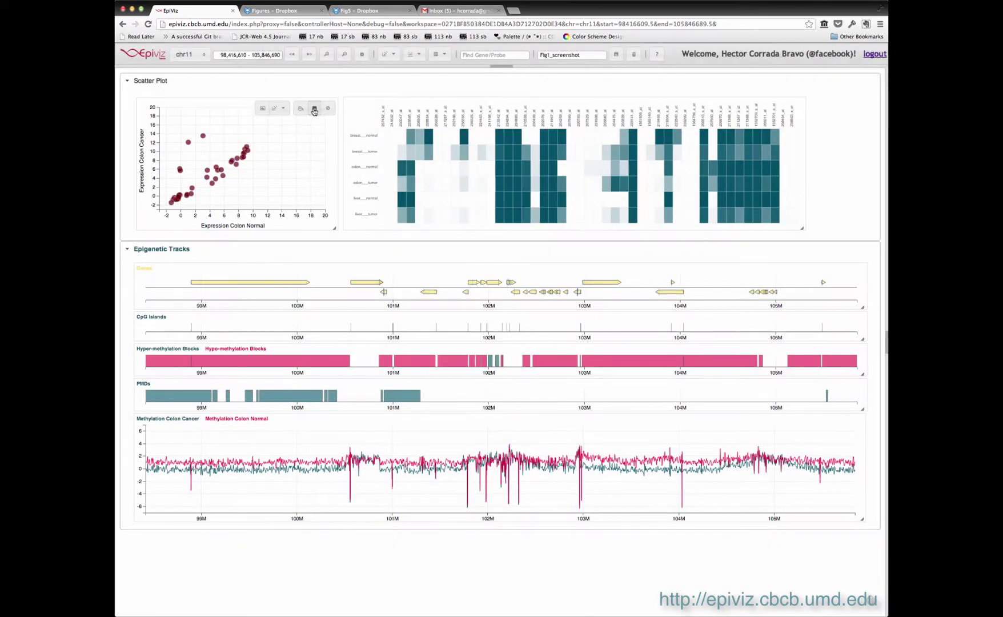
# Save the scatter plot as a PDF (chart (1).pdf) and close the preview.
pyautogui.click(314, 109)
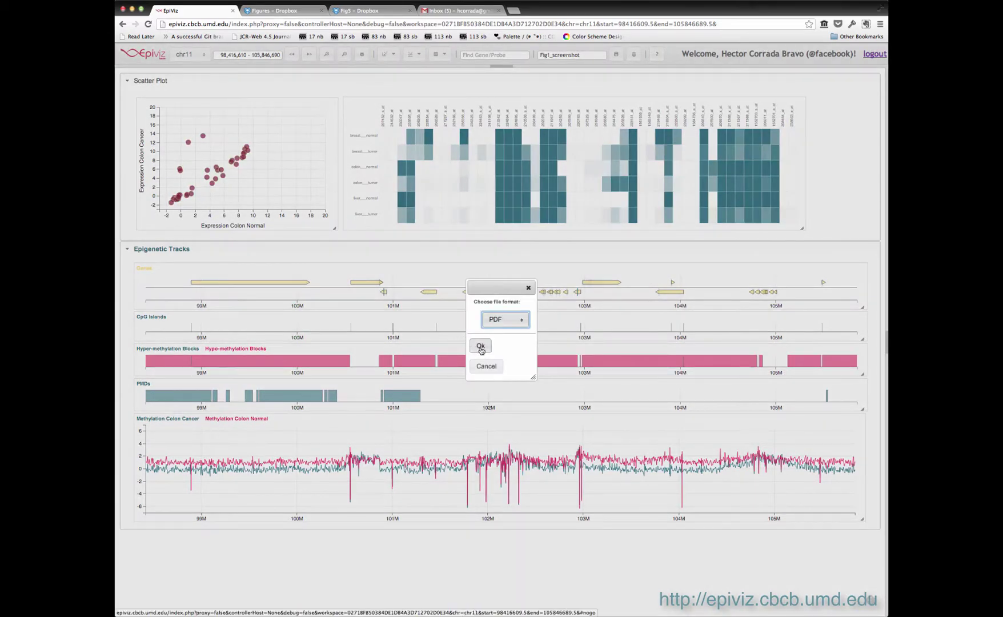
pyautogui.click(480, 346)
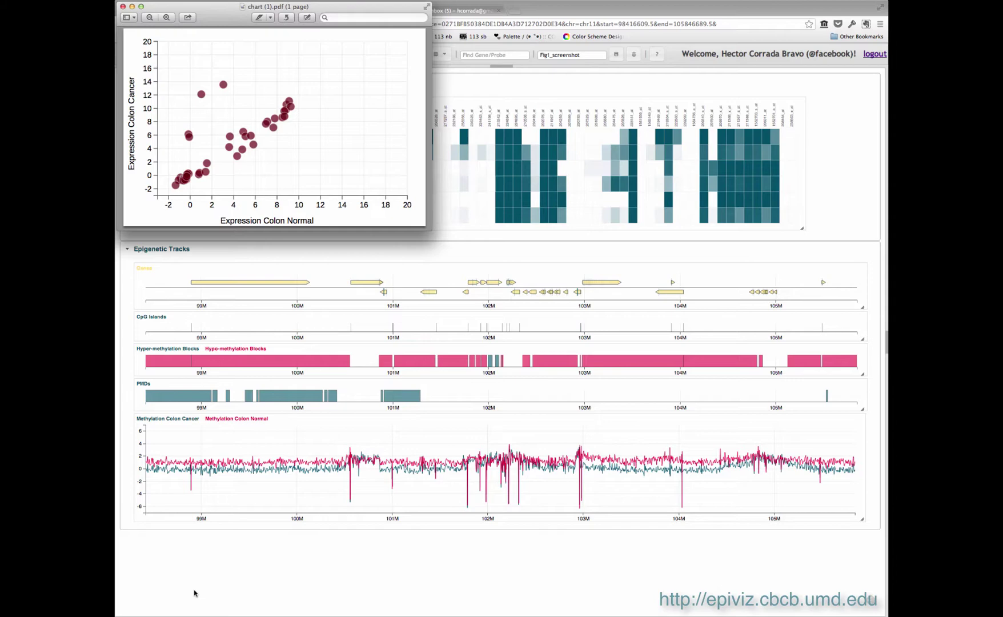
pyautogui.press('super+w')
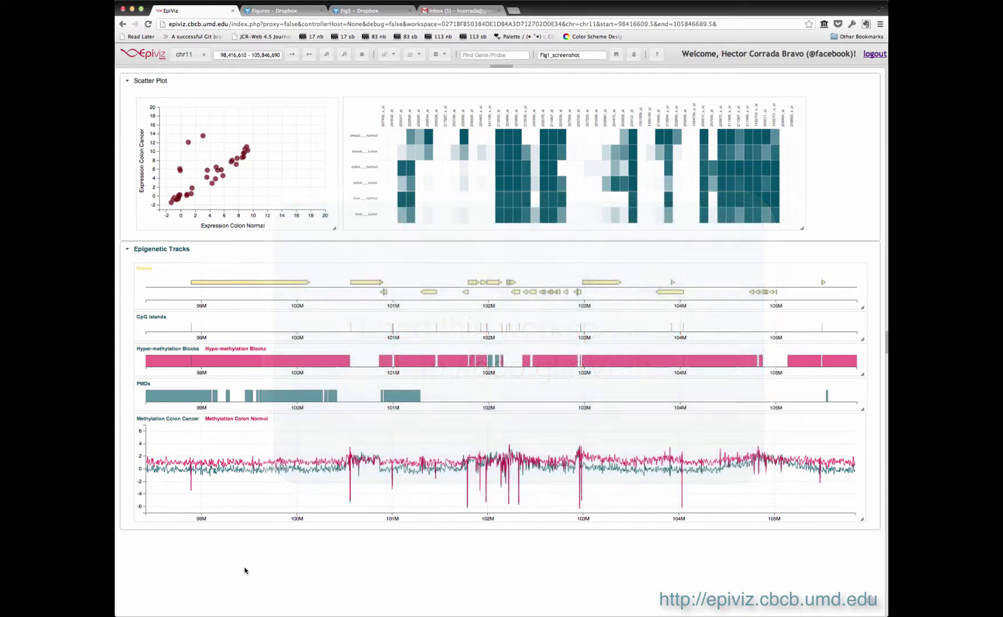
# In the computed measurements editor, build the expression gene_expression_cancer-gene_expression_normal.
pyautogui.click(440, 55)
pyautogui.click(453, 74)
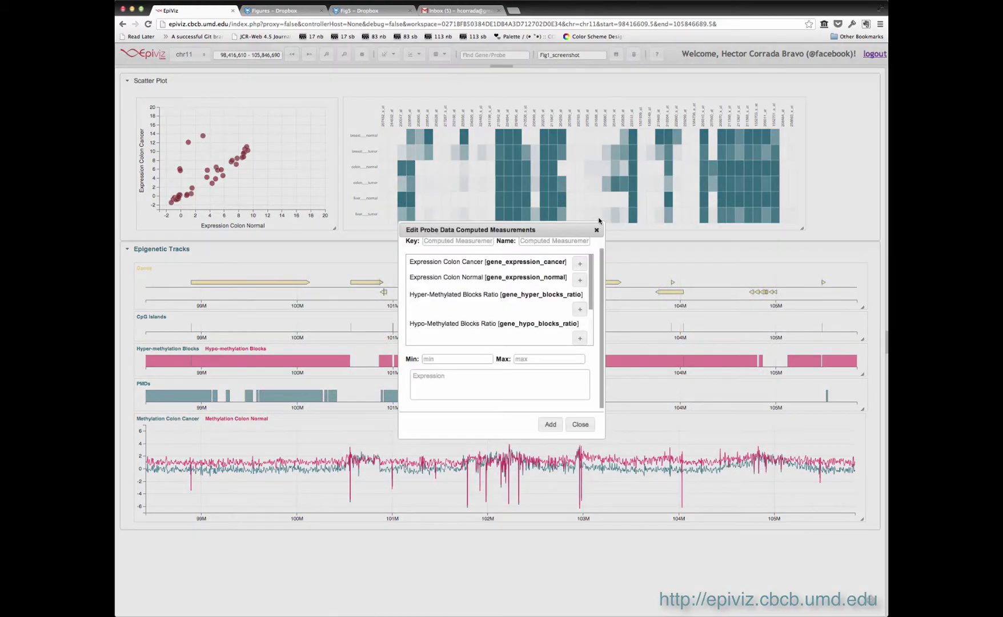
pyautogui.click(580, 263)
pyautogui.write('-')
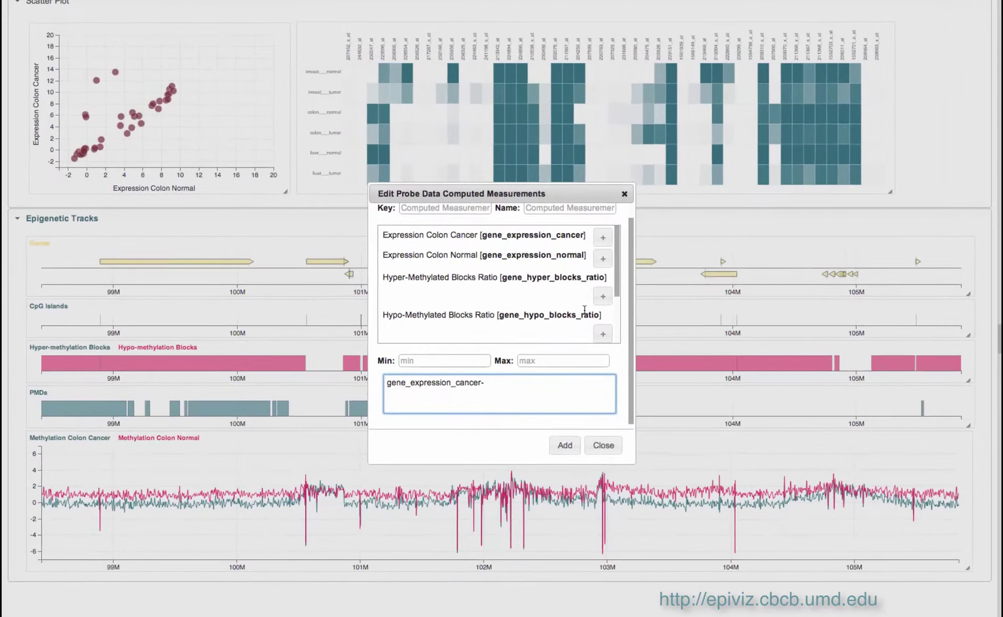
pyautogui.click(603, 258)
pyautogui.scroll(1, 463, 217)
# Add the Colon M measurement with key colon_m and minimum -10.
pyautogui.click(466, 224)
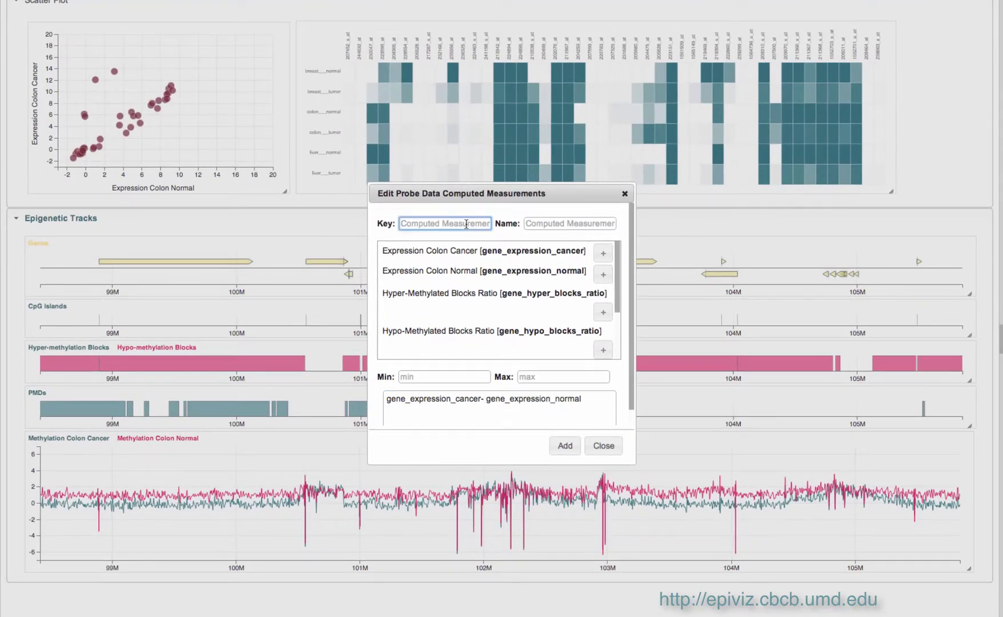
pyautogui.write('colon_m')
pyautogui.press('Tab')
pyautogui.write('Col')
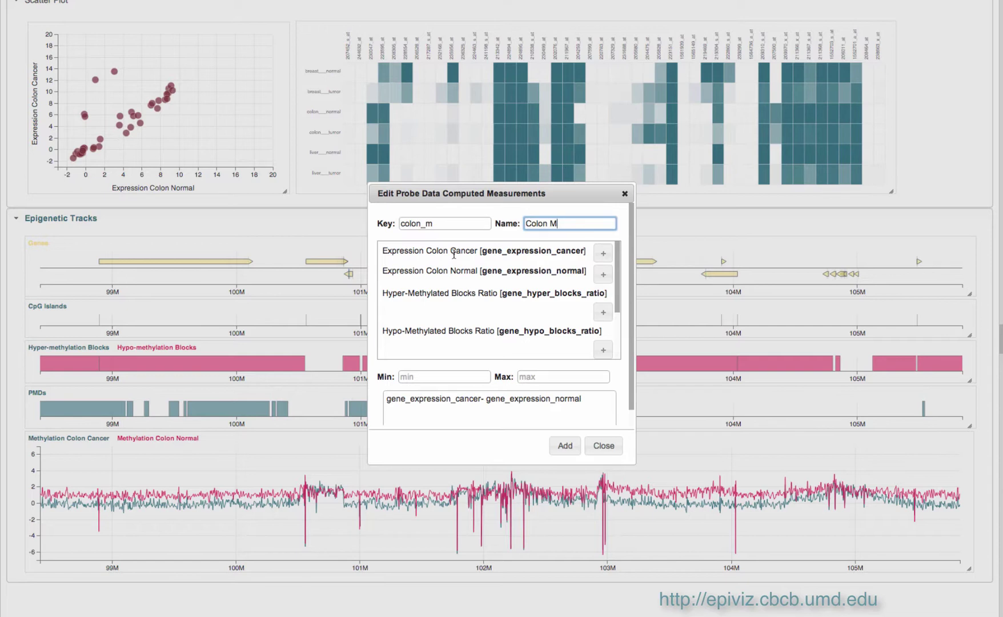
pyautogui.click(445, 375)
pyautogui.write('-10')
pyautogui.press('Tab')
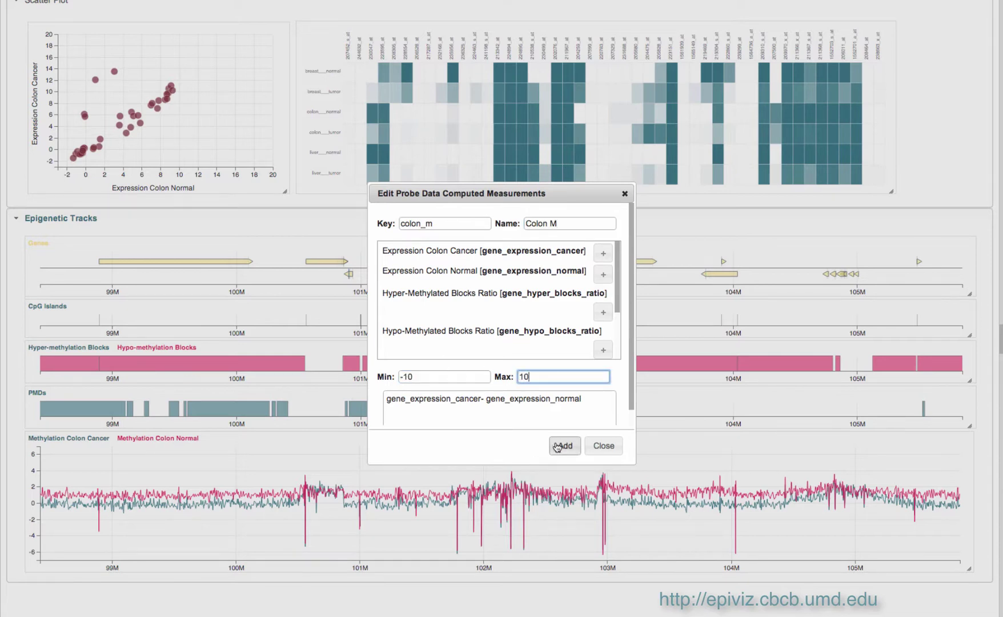
pyautogui.click(565, 445)
# Start Colon A with key colon_a and expression (gene_expression_cancer+gene_expression_normal)/2.
pyautogui.click(474, 223)
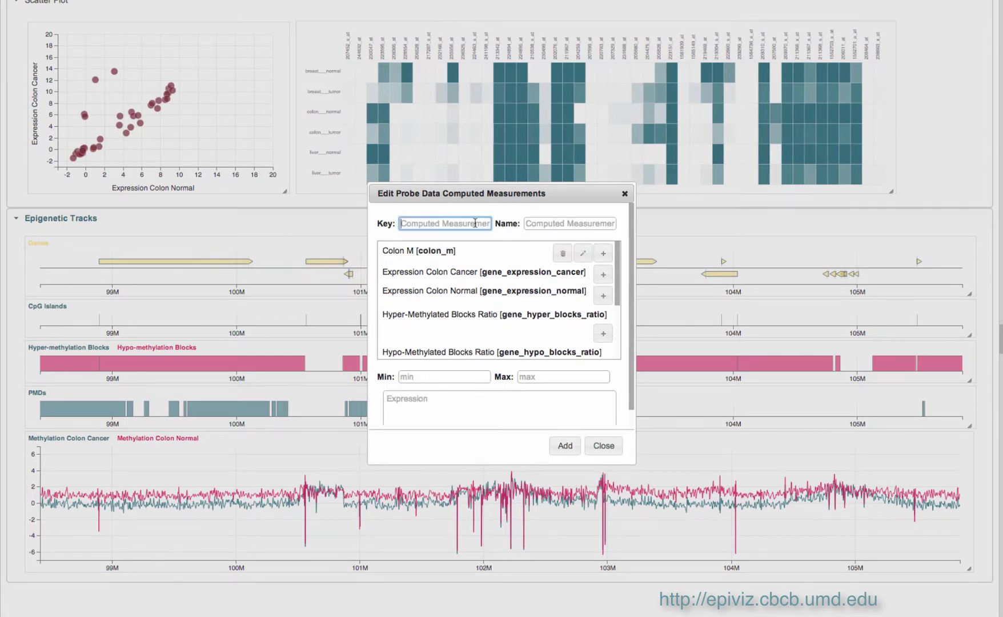
pyautogui.write('colon_a')
pyautogui.press('Tab')
pyautogui.write('Colon')
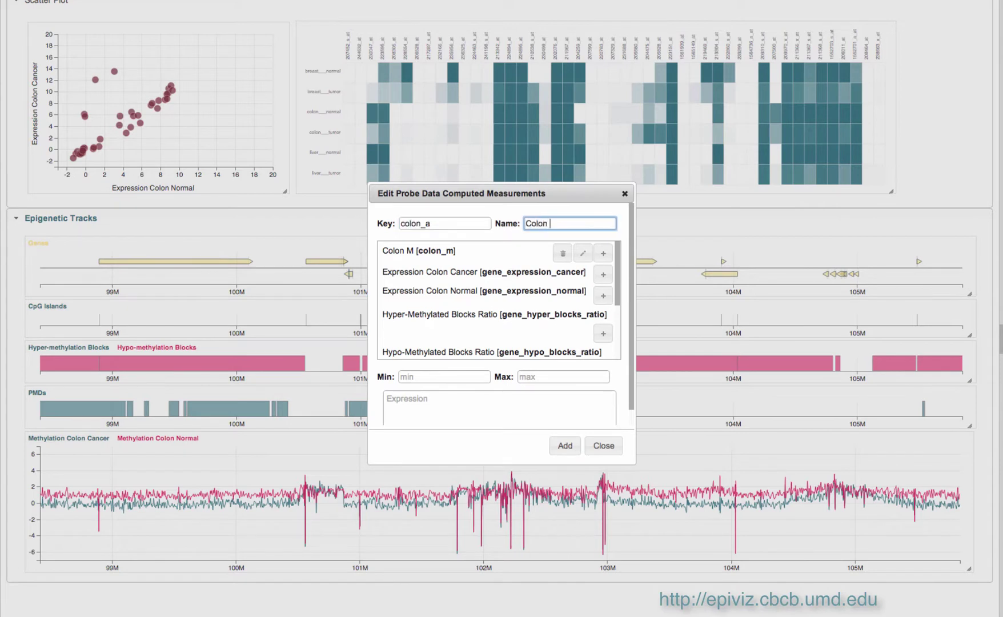
pyautogui.click(605, 276)
pyautogui.click(536, 396)
pyautogui.write('+')
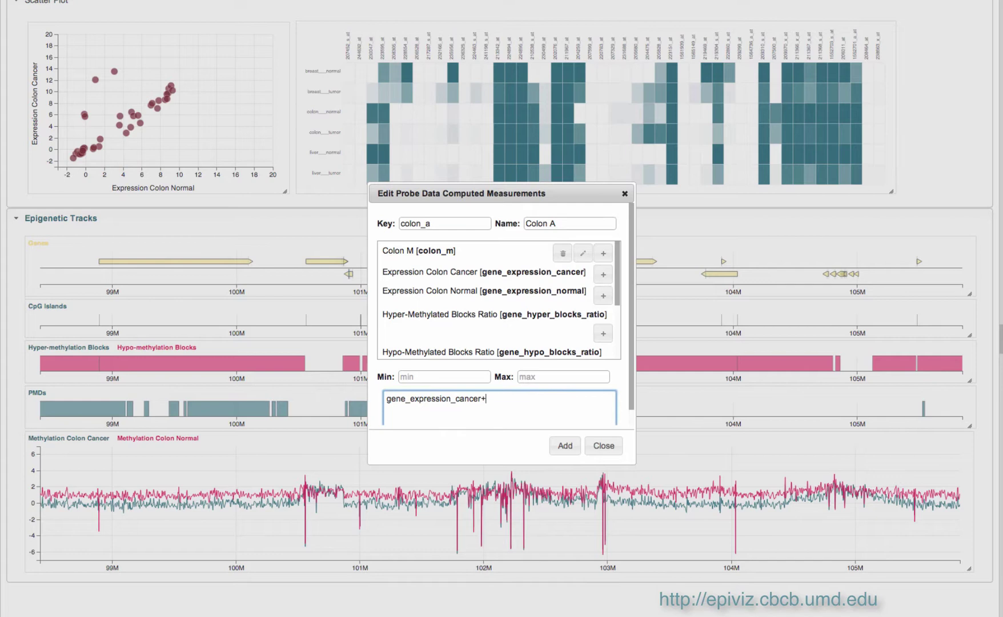
pyautogui.click(603, 295)
pyautogui.click(386, 398)
pyautogui.write('(')
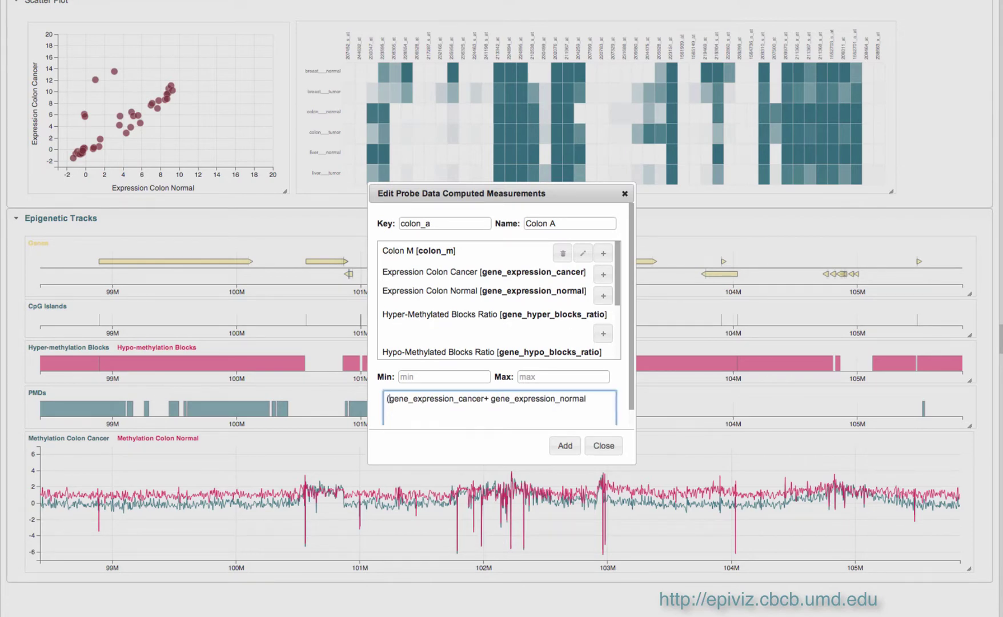
# Give Colon A a range of -2 to 15, add it, and delete the heatmap.
pyautogui.click(443, 377)
pyautogui.write('-2')
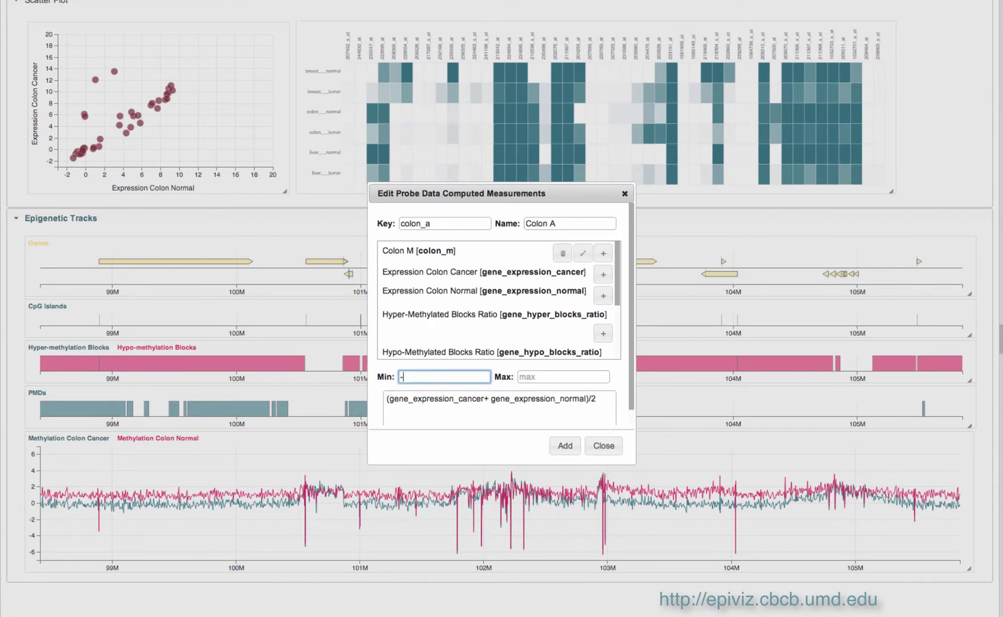
pyautogui.press('Tab')
pyautogui.write('15')
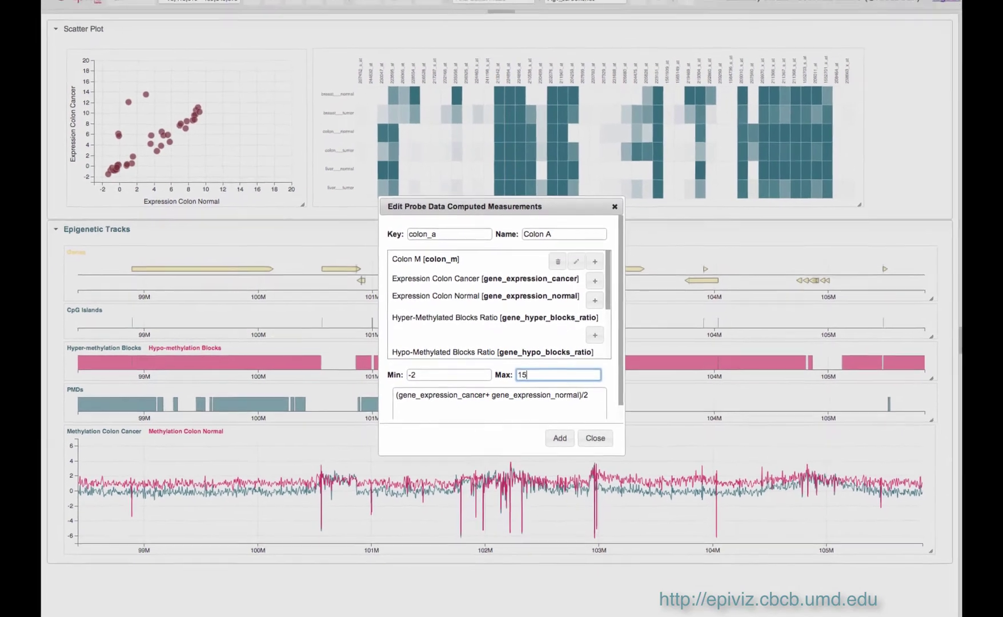
pyautogui.click(560, 438)
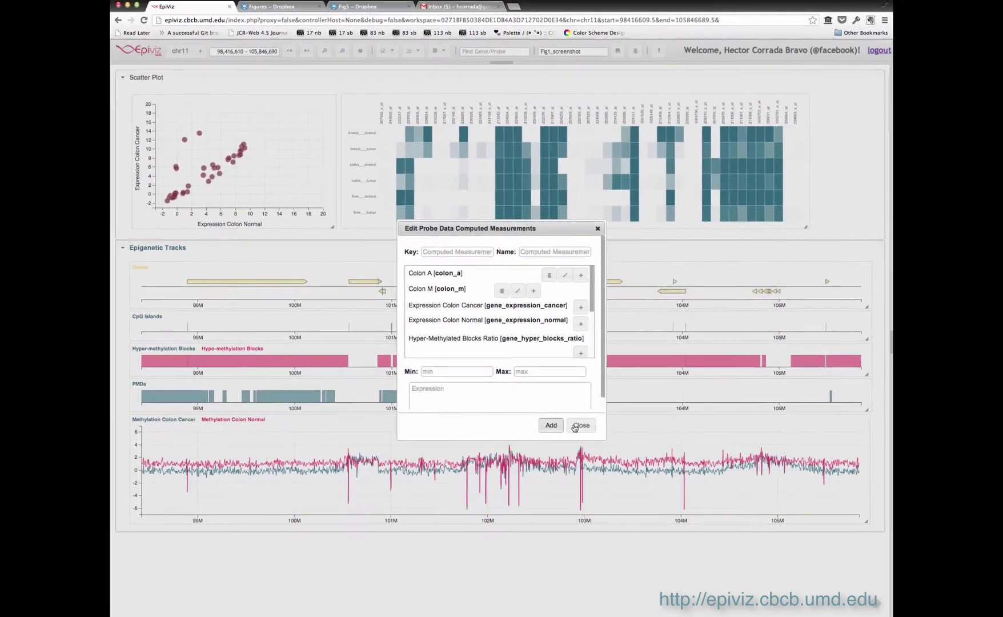
pyautogui.click(595, 438)
pyautogui.click(798, 109)
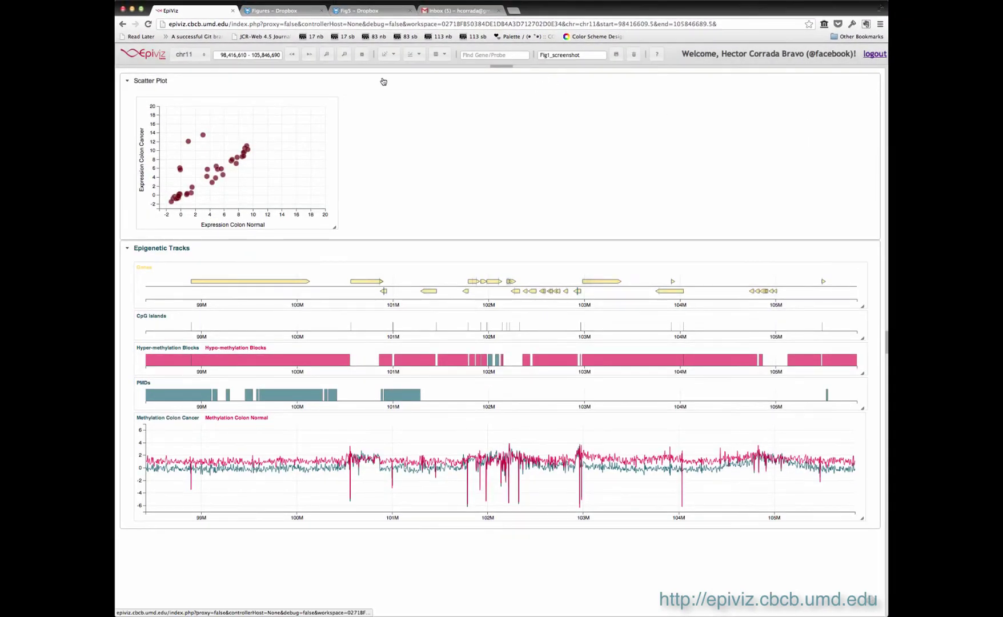
# Add a gene scatter plot with Colon A on x and Colon M on y, resized wider and shorter.
pyautogui.click(389, 54)
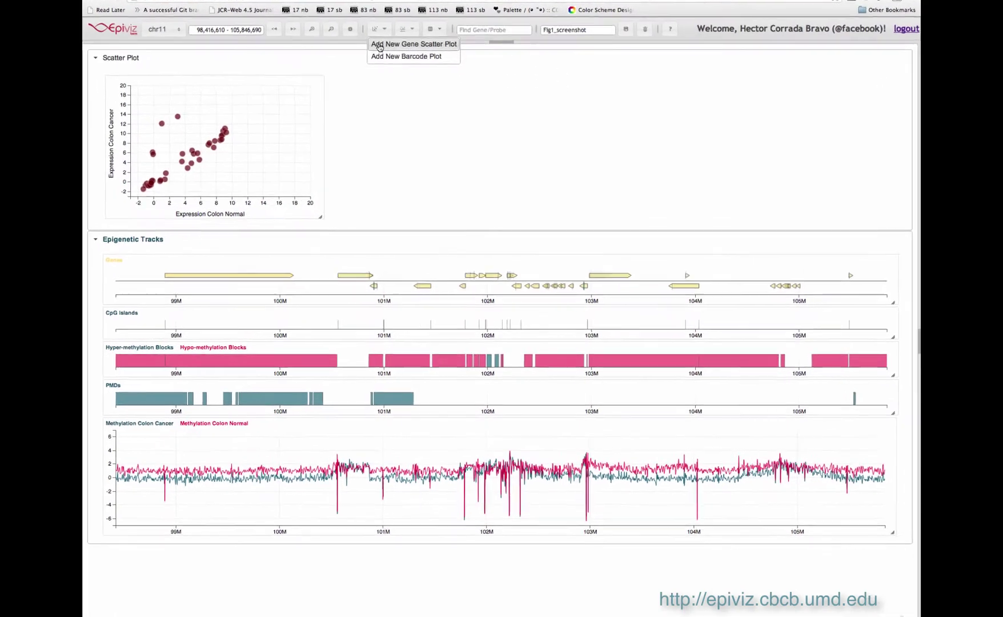
pyautogui.click(378, 44)
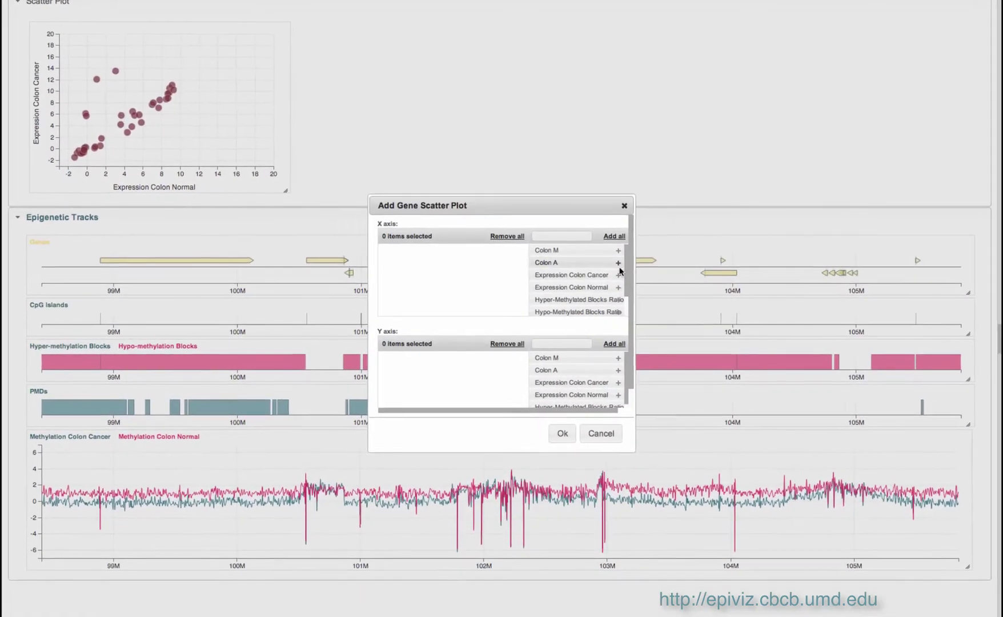
pyautogui.click(598, 268)
pyautogui.click(600, 358)
pyautogui.click(563, 434)
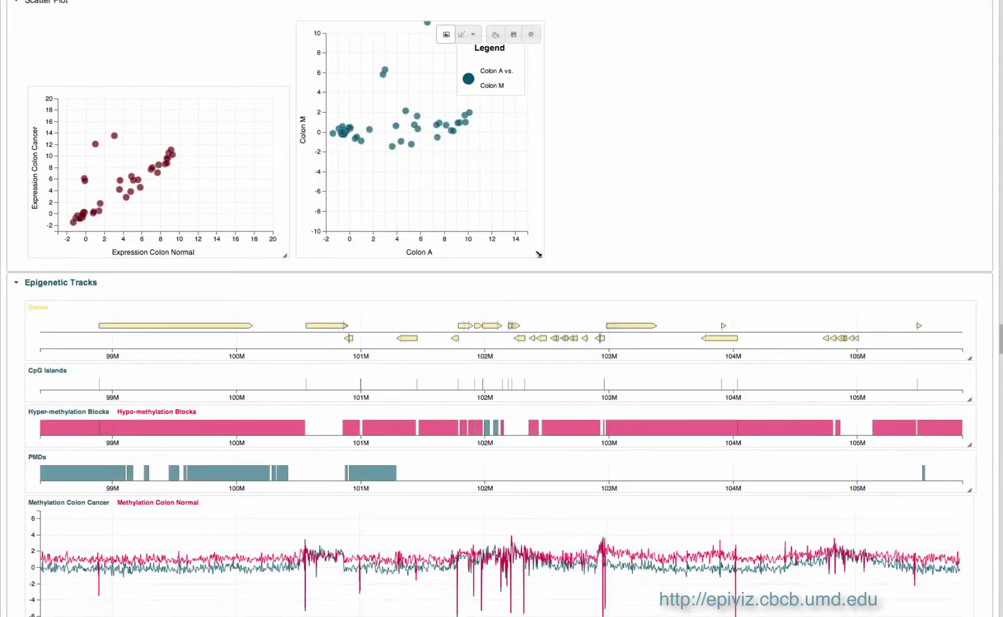
pyautogui.moveTo(539, 254); pyautogui.dragTo(573, 190)
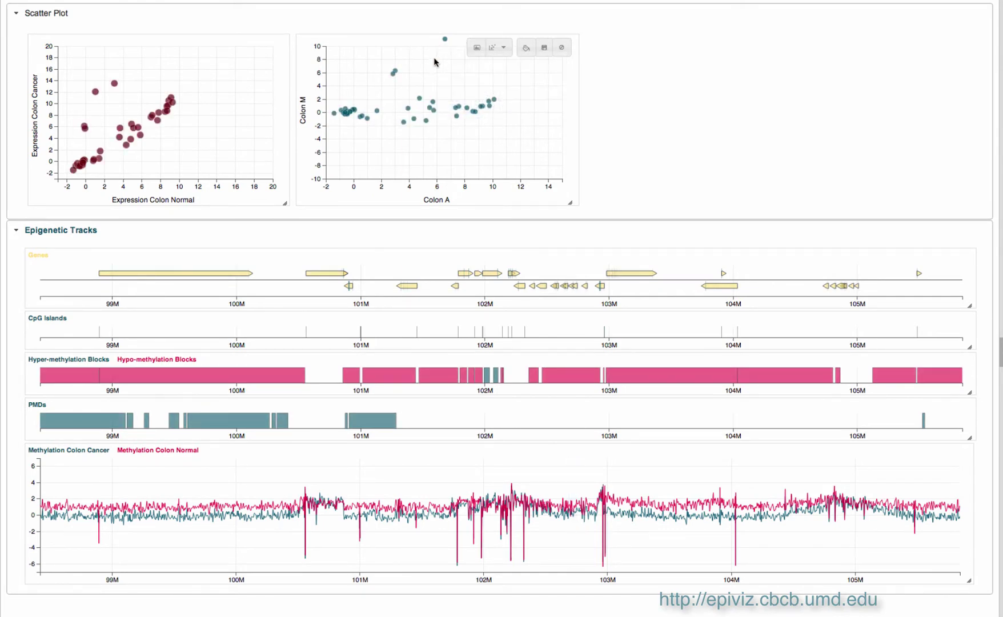
pyautogui.moveTo(393, 73)
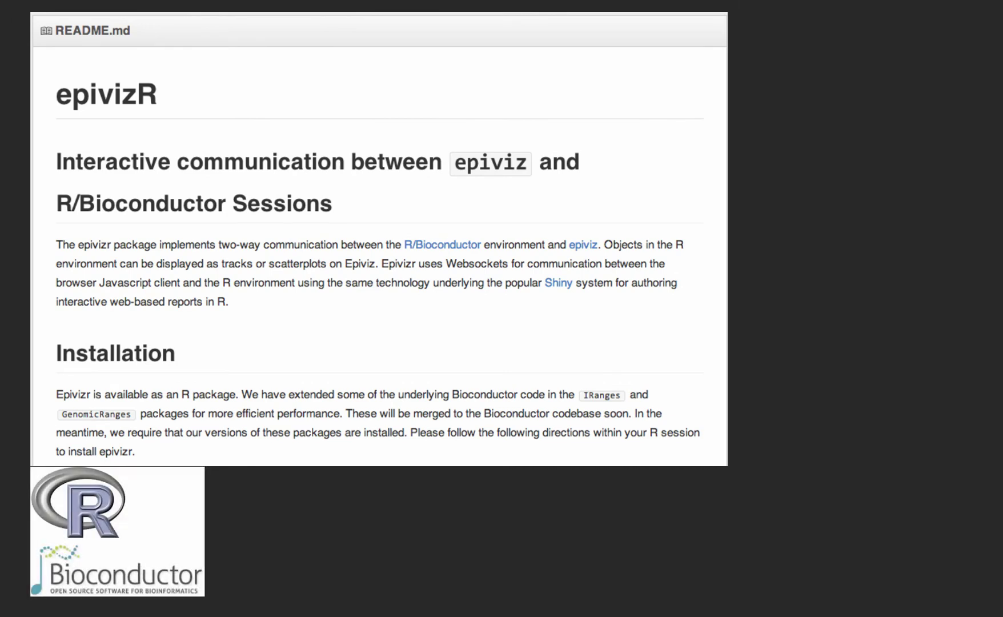
# Run mgr=startEpiviz(workspace=...) in R with the saved workspace's id pasted in.
pyautogui.write('mgr=')
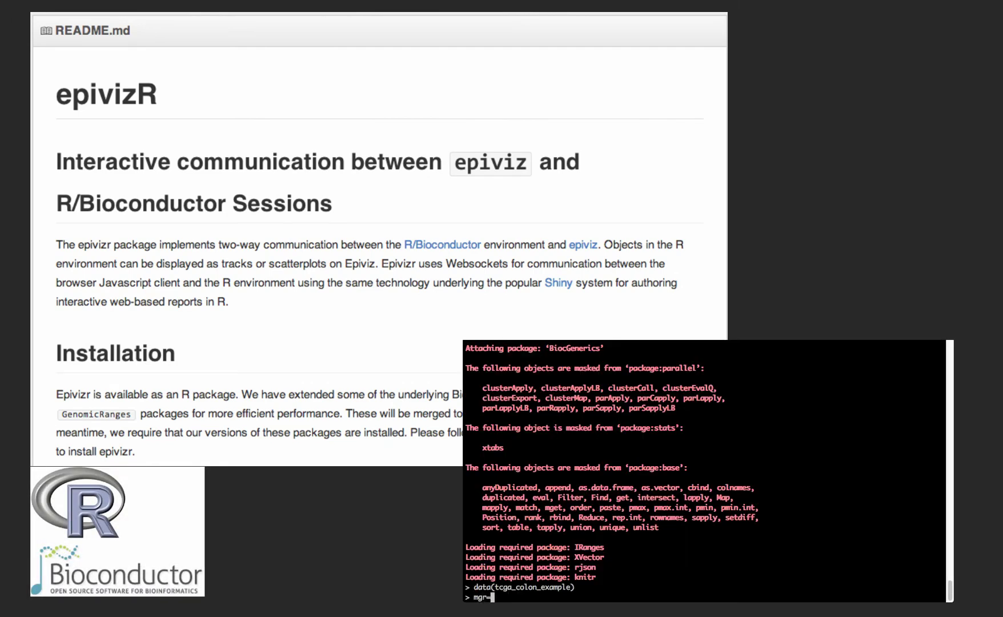
pyautogui.write('startEpiviz(')
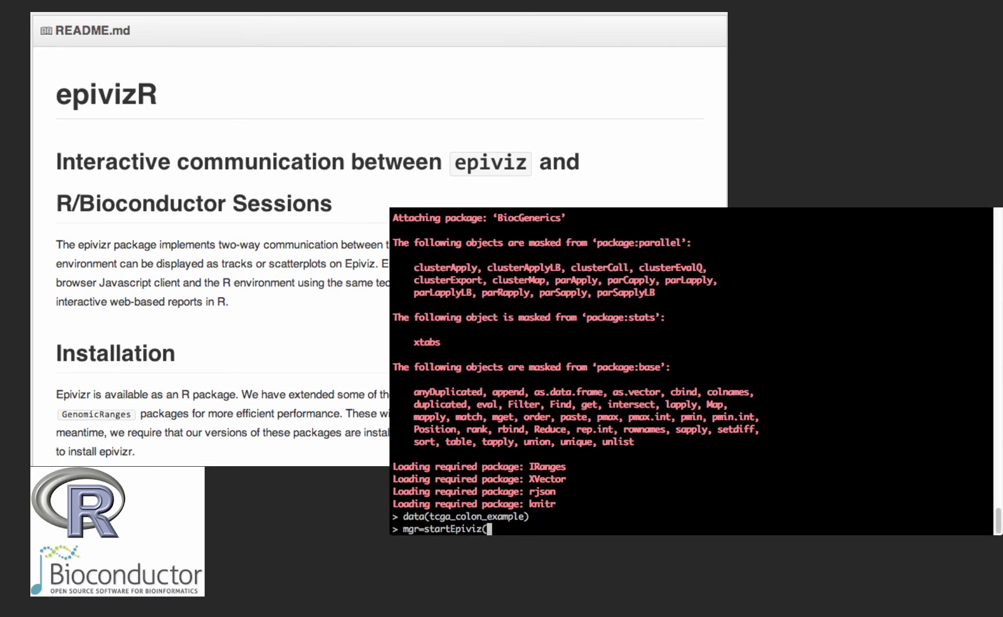
pyautogui.write('workspace="')
pyautogui.write('C60FA3168F34DBC763F579C1EADA8AF0')
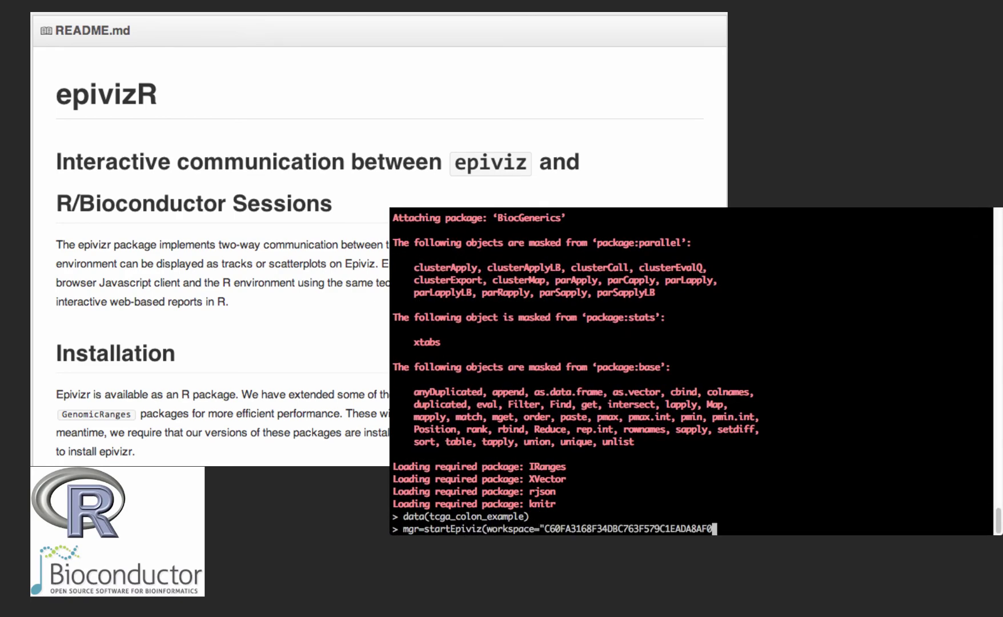
pyautogui.write('")')
pyautogui.press('Return')
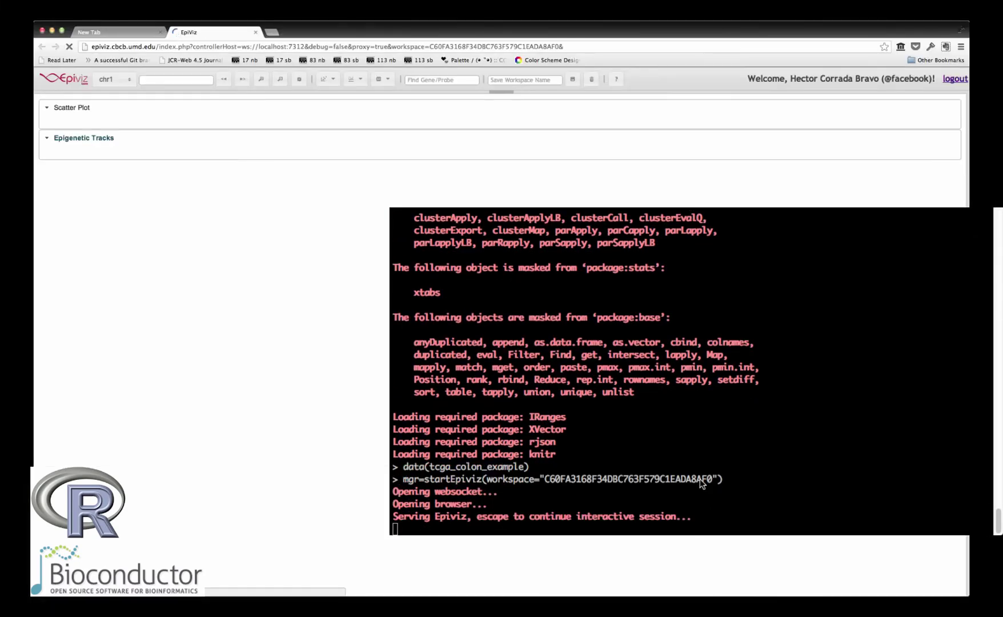
# Run blocks_dev=mgr$addDevice(colon_blocks,"450k colon blocks") to send the colon blocks track.
pyautogui.hotkey('ctrl', 'c')
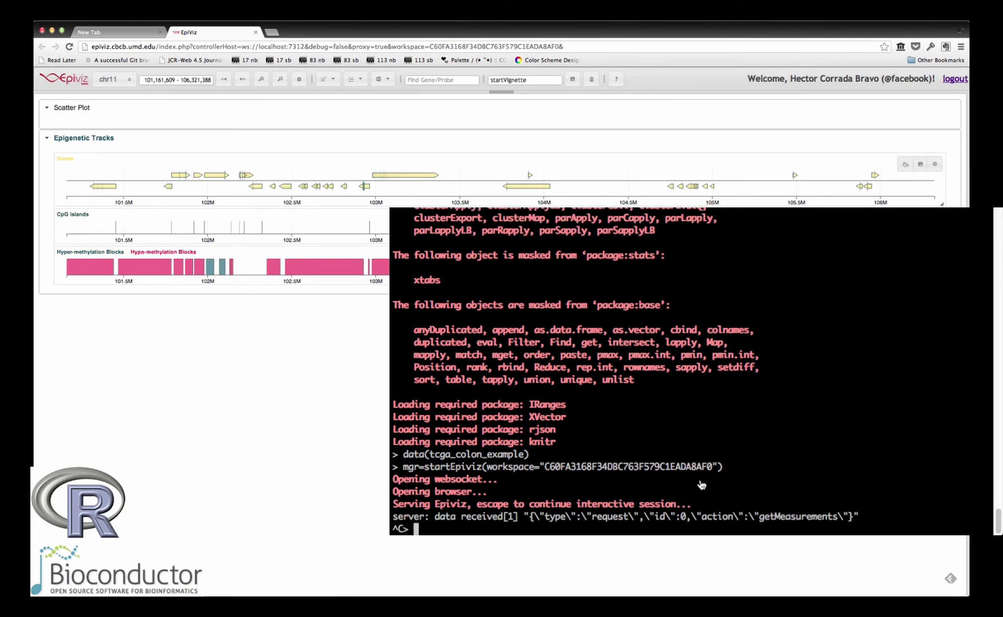
pyautogui.write('blocks_dev=mgr$add')
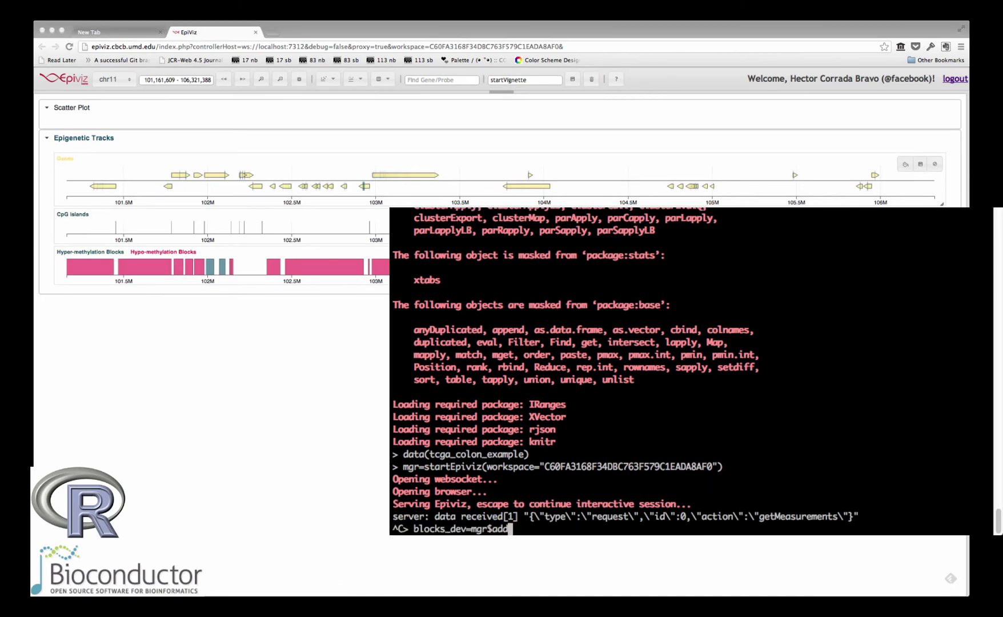
pyautogui.write('Device(colon_blocks')
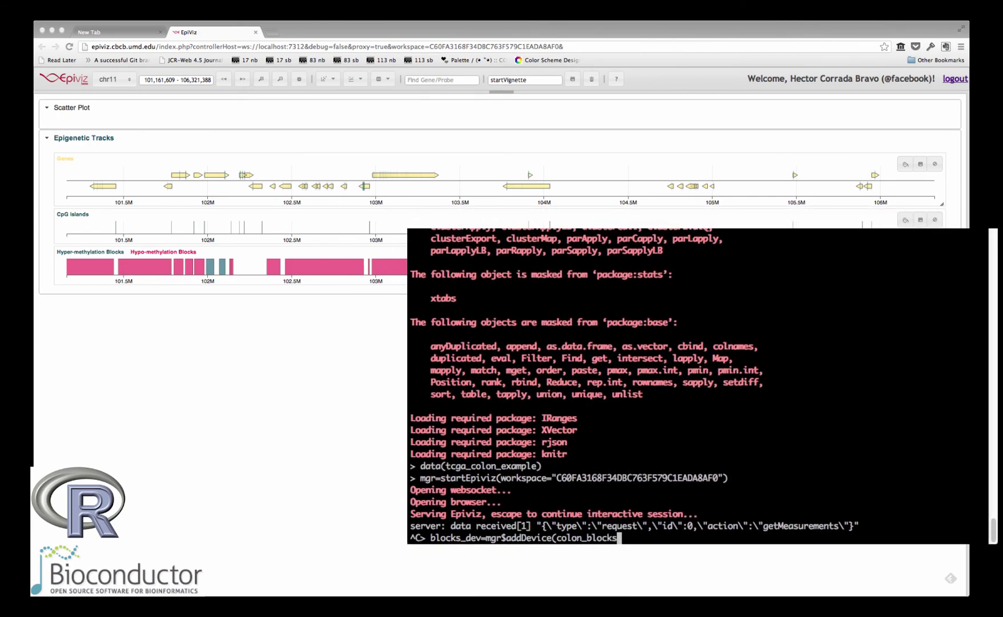
pyautogui.write(',"450k colon blocks")')
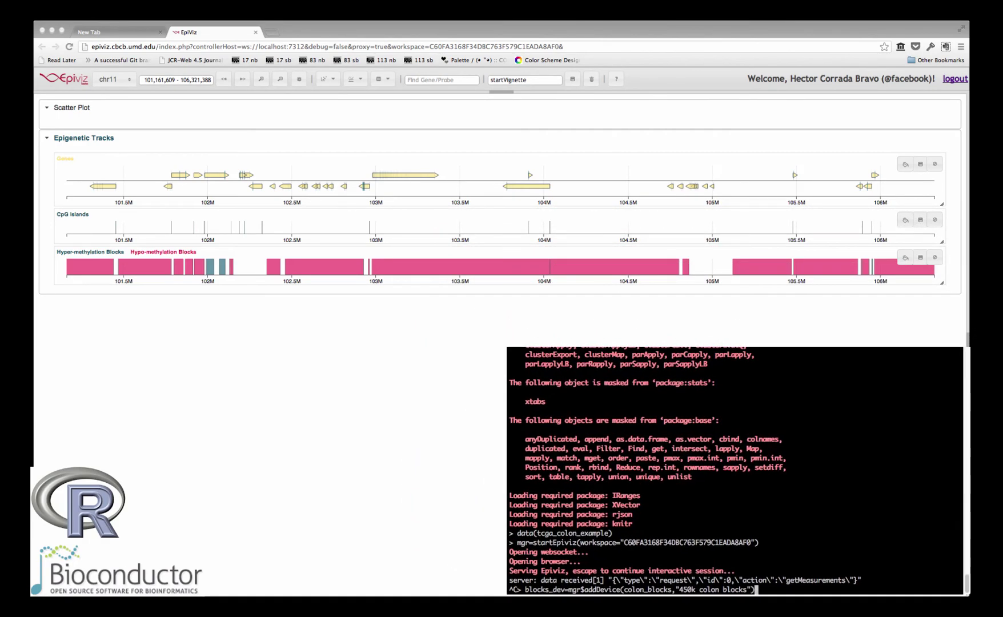
pyautogui.press('Return')
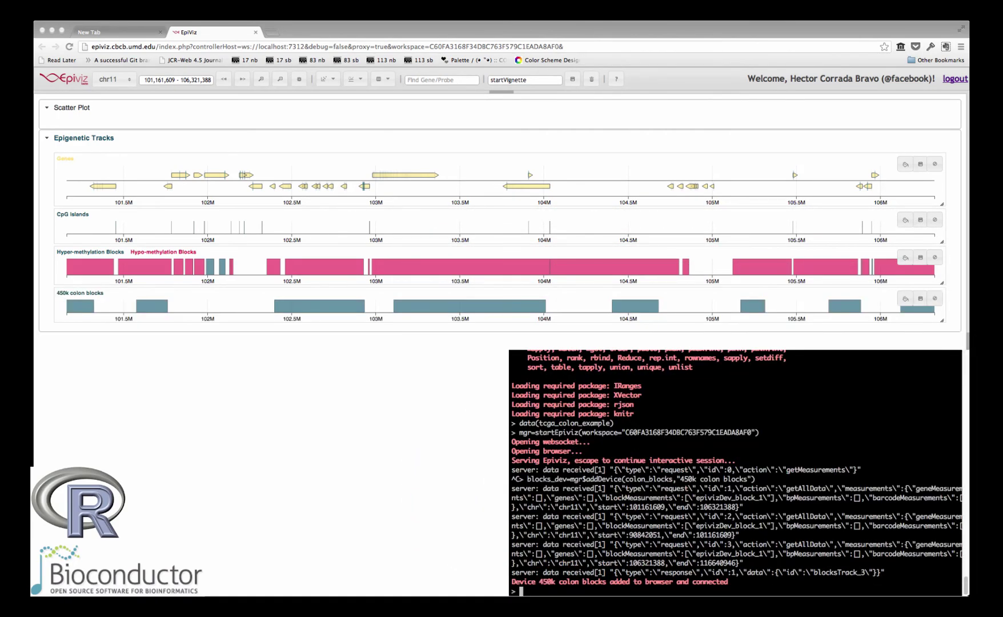